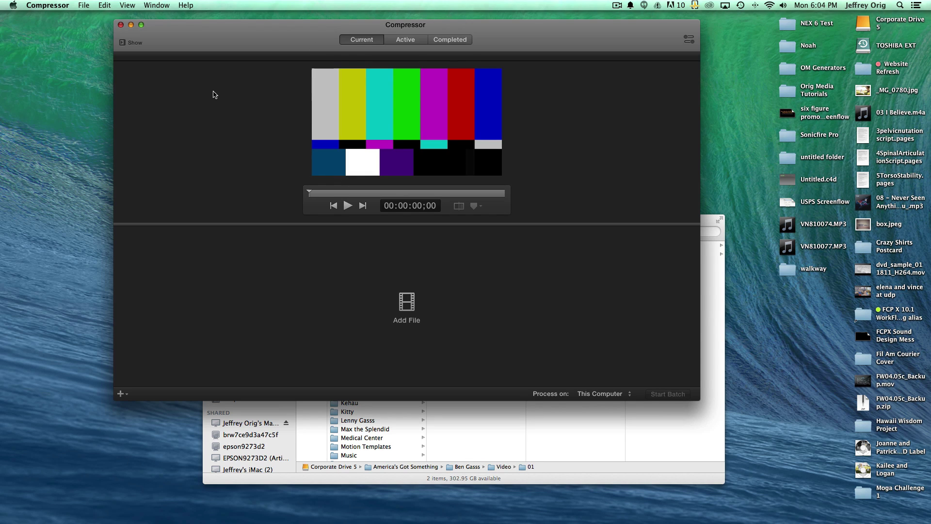
Nudge the empty Compressor batch window slightly to a new spot on the desktop.
{"action": "left_click_drag", "start_coordinate": [233, 42], "coordinate": [228, 44]}
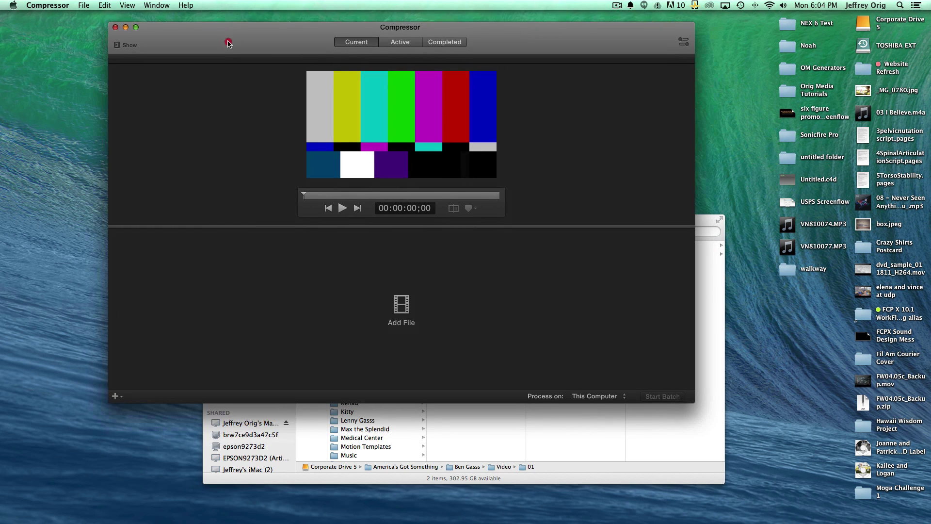
Zoom the Compressor window to fill the screen and open Compressor Preferences.
{"action": "left_click", "coordinate": [137, 28]}
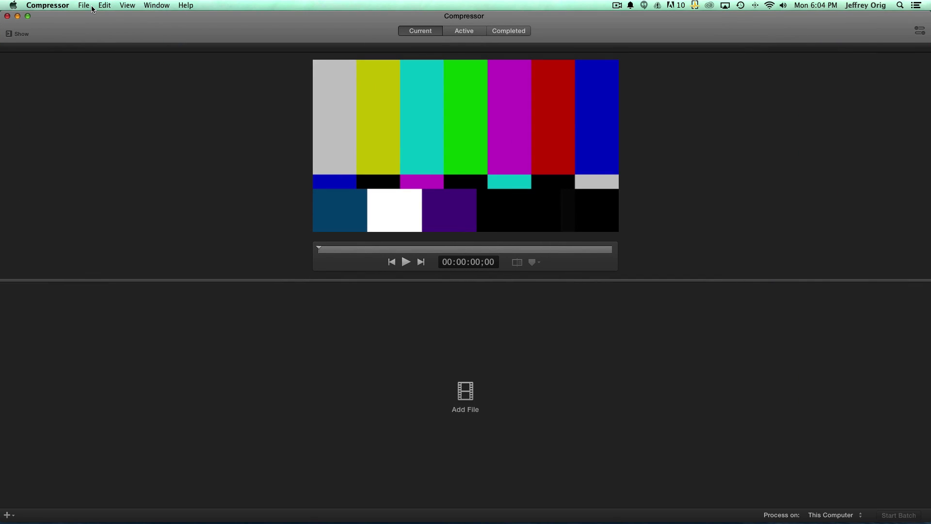
{"action": "left_click", "coordinate": [84, 6]}
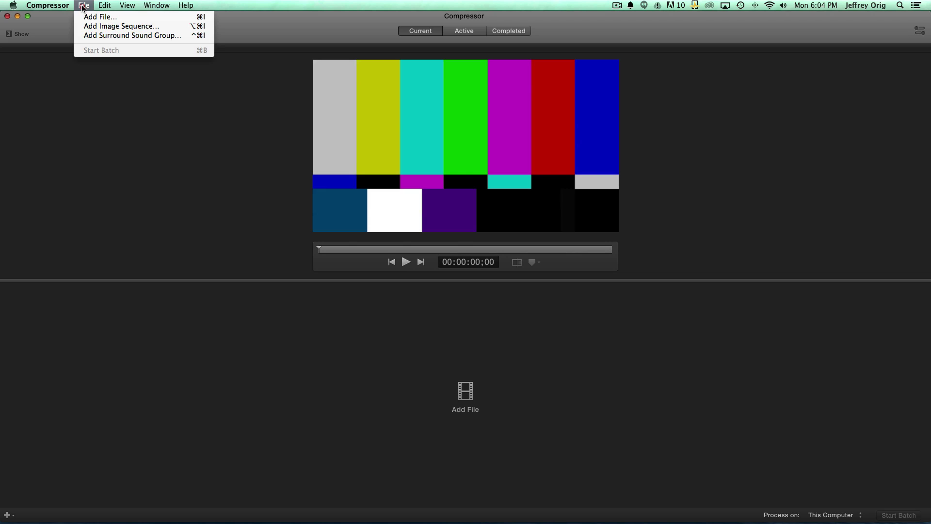
{"action": "mouse_move", "coordinate": [64, 8]}
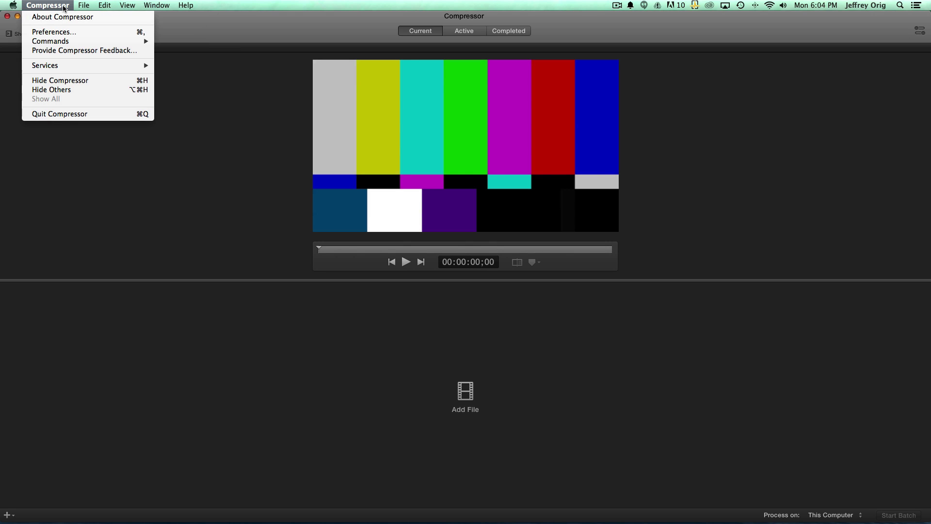
{"action": "left_click", "coordinate": [66, 32]}
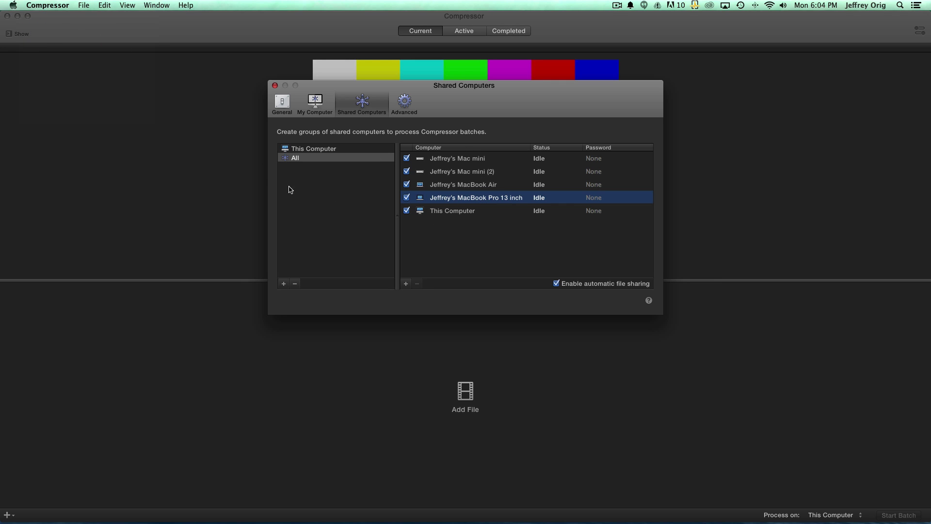
Delete the existing All shared-computer group.
{"action": "left_click", "coordinate": [323, 201]}
{"action": "left_click", "coordinate": [334, 159]}
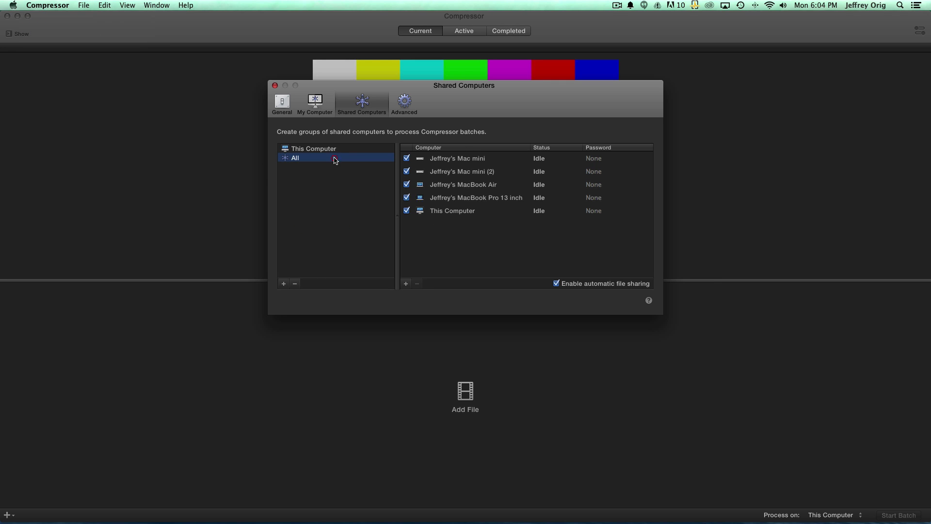
{"action": "left_click", "coordinate": [295, 283]}
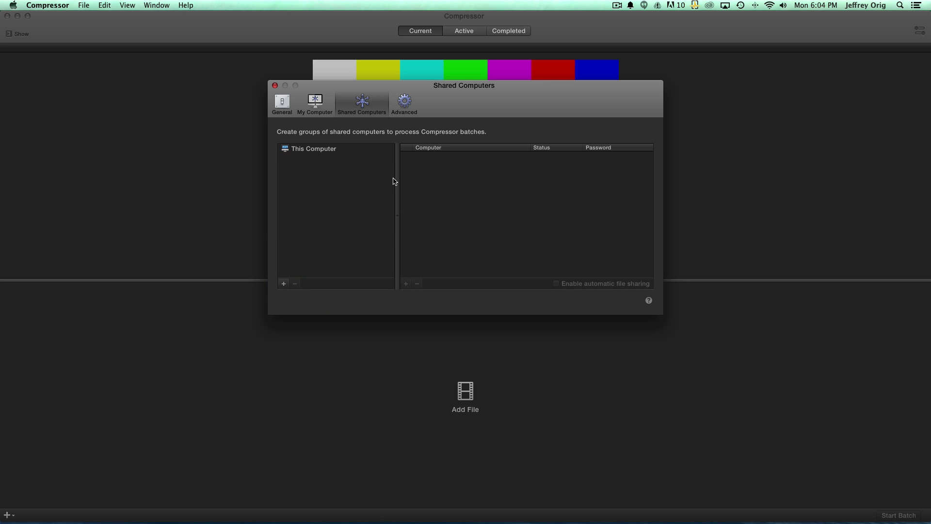
{"action": "left_click", "coordinate": [314, 103]}
Check the General and My Computer panes, then select This Computer in Shared Computers.
{"action": "left_click", "coordinate": [286, 107]}
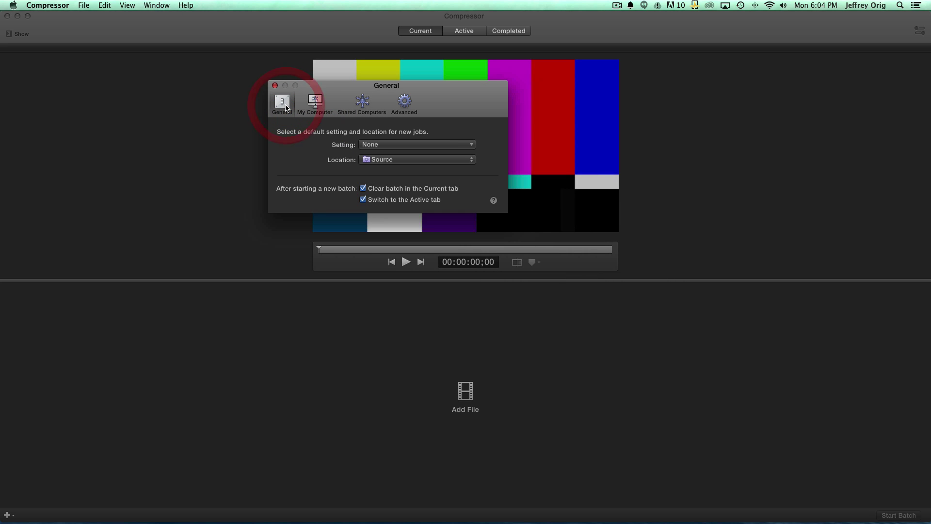
{"action": "left_click", "coordinate": [314, 107]}
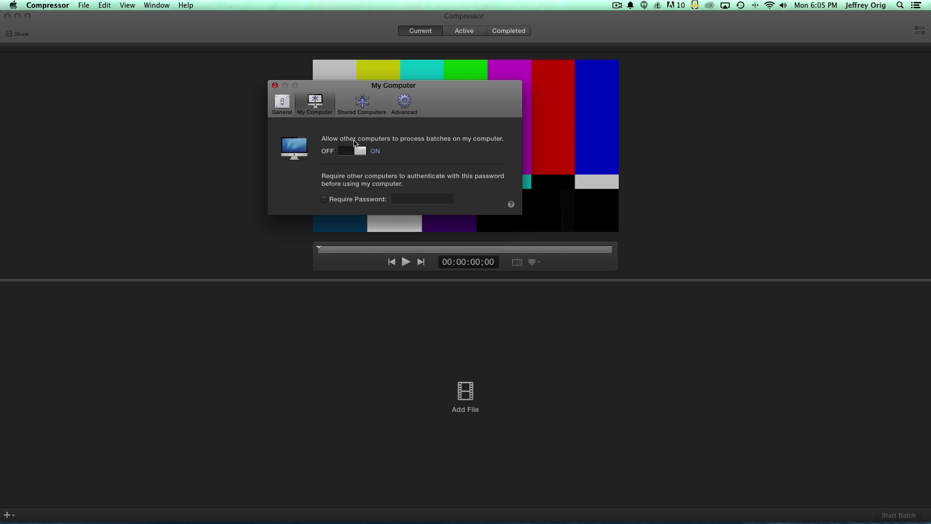
{"action": "left_click", "coordinate": [362, 102]}
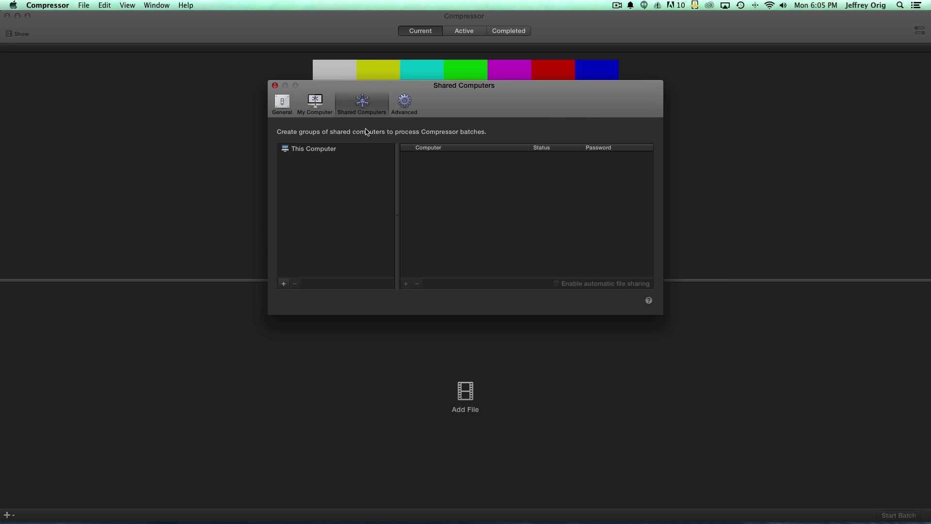
{"action": "left_click", "coordinate": [321, 151]}
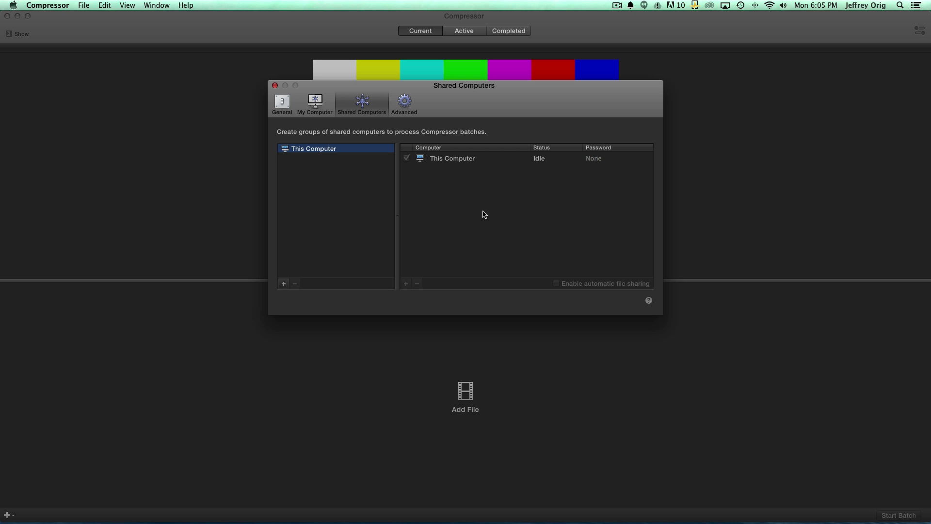
Add a new group including MacBook Pro 13 inch, MacBook Air, Mac mini (2) and Mac mini.
{"action": "left_click", "coordinate": [284, 285]}
{"action": "left_click", "coordinate": [284, 284]}
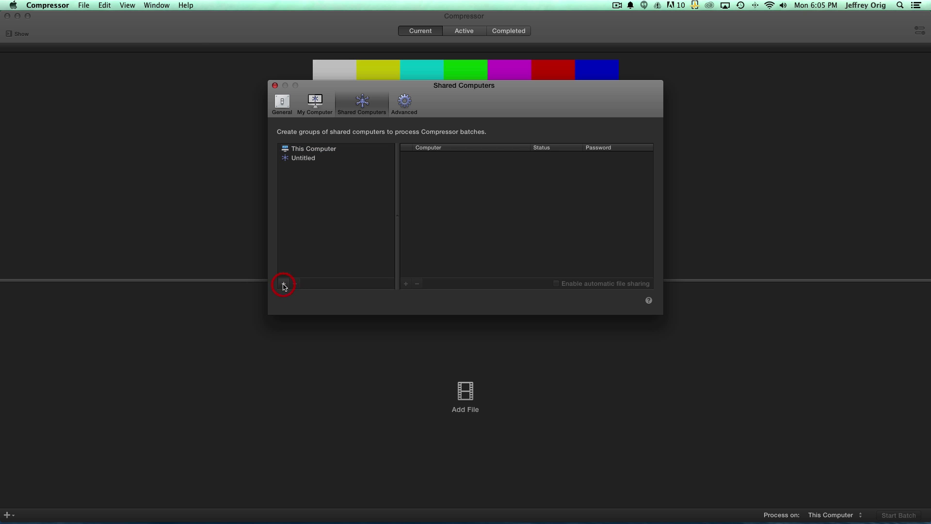
{"action": "left_click", "coordinate": [307, 160]}
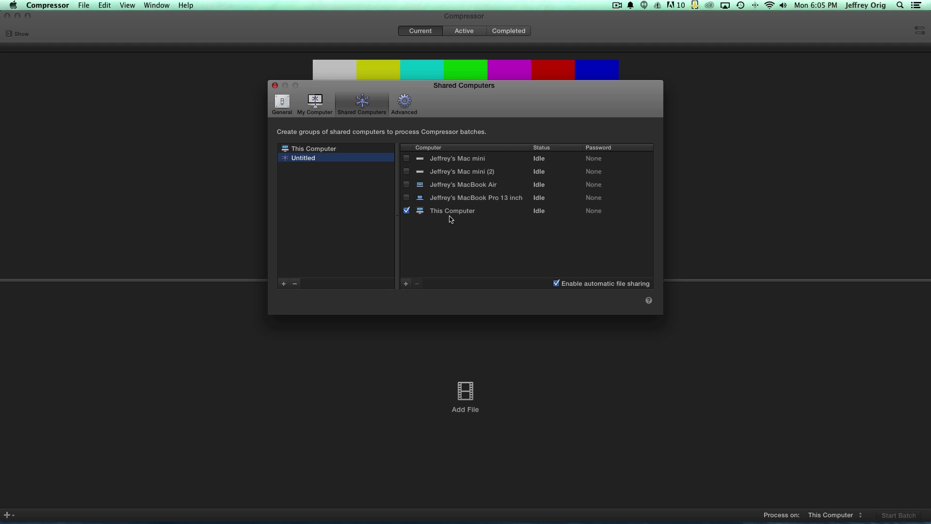
{"action": "left_click", "coordinate": [407, 197]}
{"action": "left_click", "coordinate": [407, 184]}
{"action": "left_click", "coordinate": [406, 171]}
{"action": "left_click", "coordinate": [406, 158]}
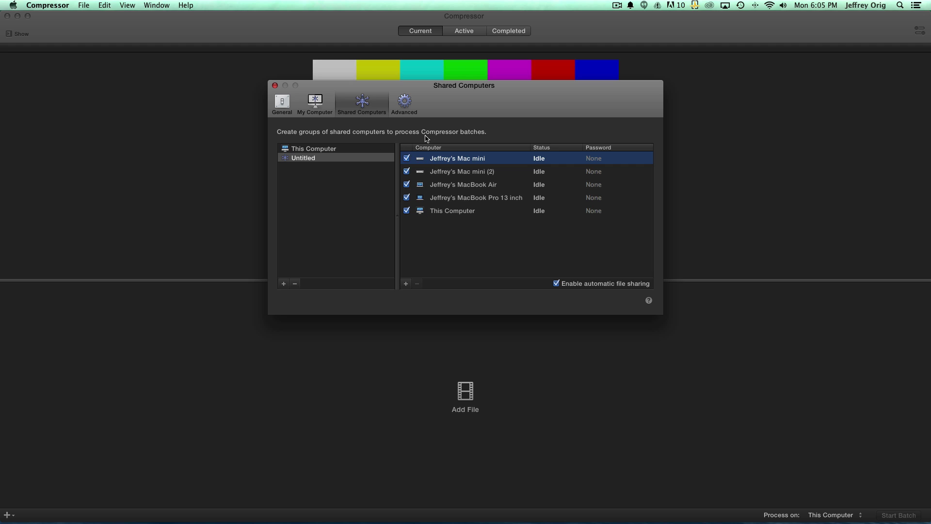
Rename the Untitled group to All.
{"action": "left_click", "coordinate": [305, 159]}
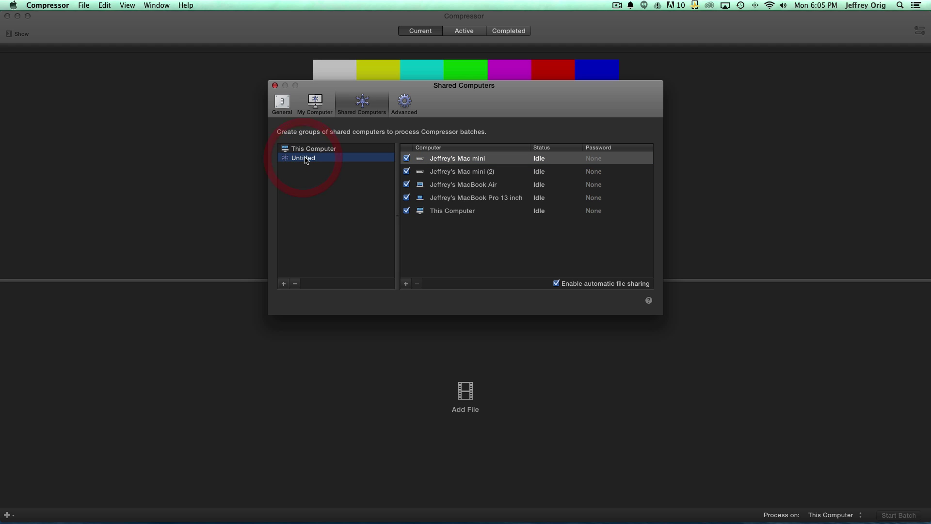
{"action": "left_click", "coordinate": [305, 160]}
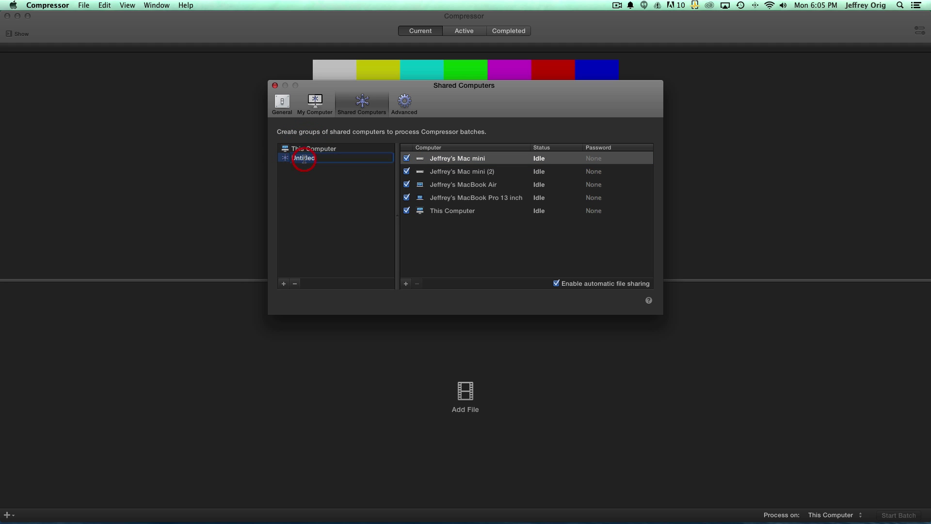
{"action": "type", "text": "All"}
{"action": "key", "text": "Return"}
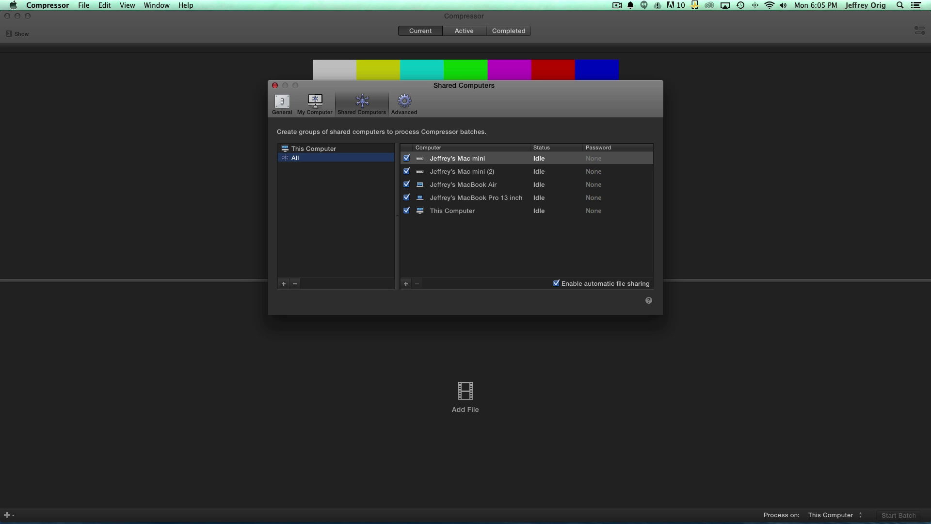
{"action": "left_click", "coordinate": [489, 240]}
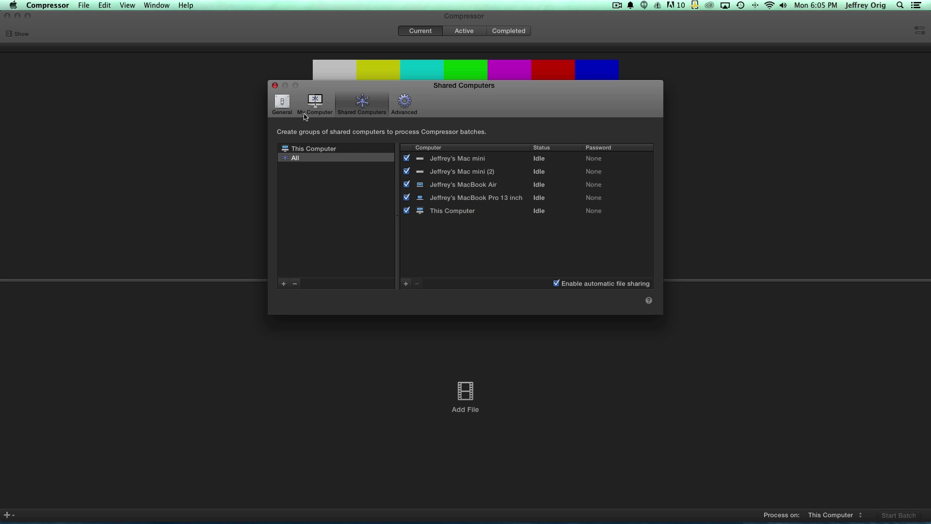
Close Preferences and browse the file picker to Corporate Drive 5 > America's Got Something.
{"action": "left_click", "coordinate": [275, 86]}
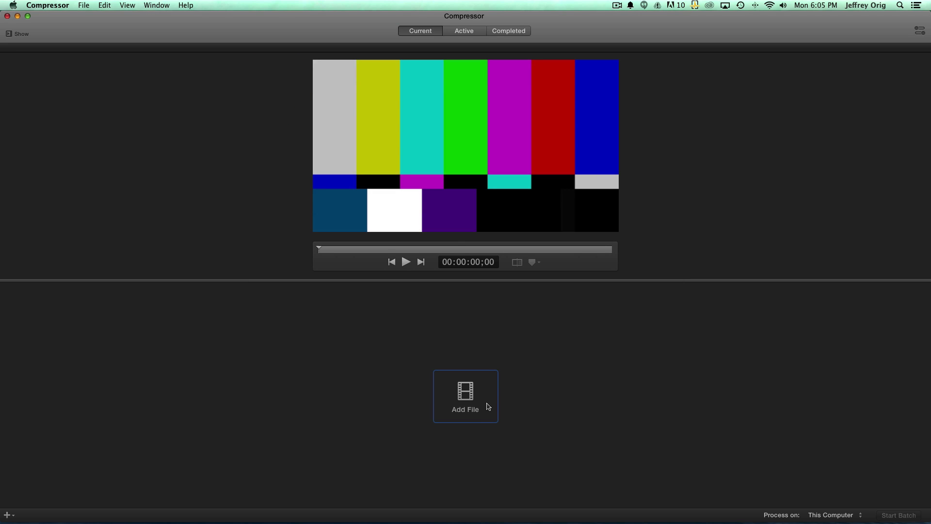
{"action": "left_click", "coordinate": [465, 393]}
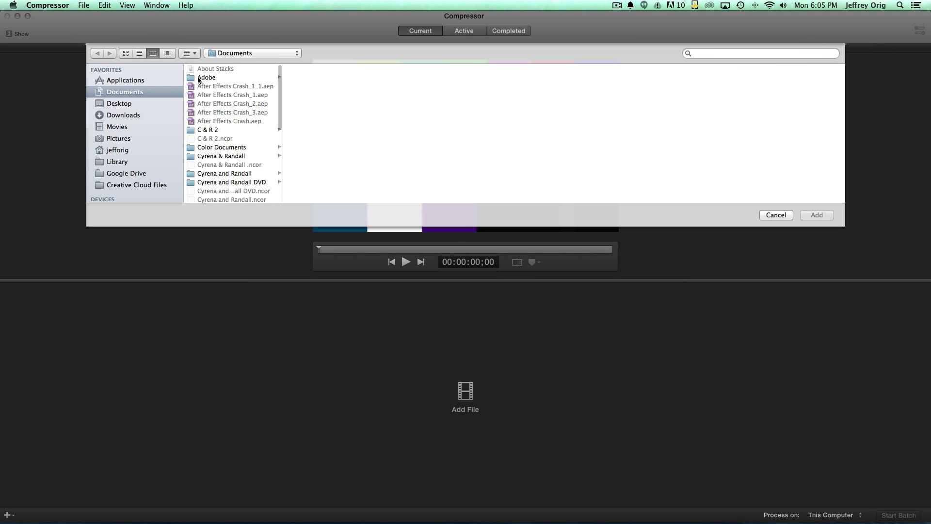
{"action": "scroll", "coordinate": [138, 153], "scroll_direction": "down", "scroll_amount": 5}
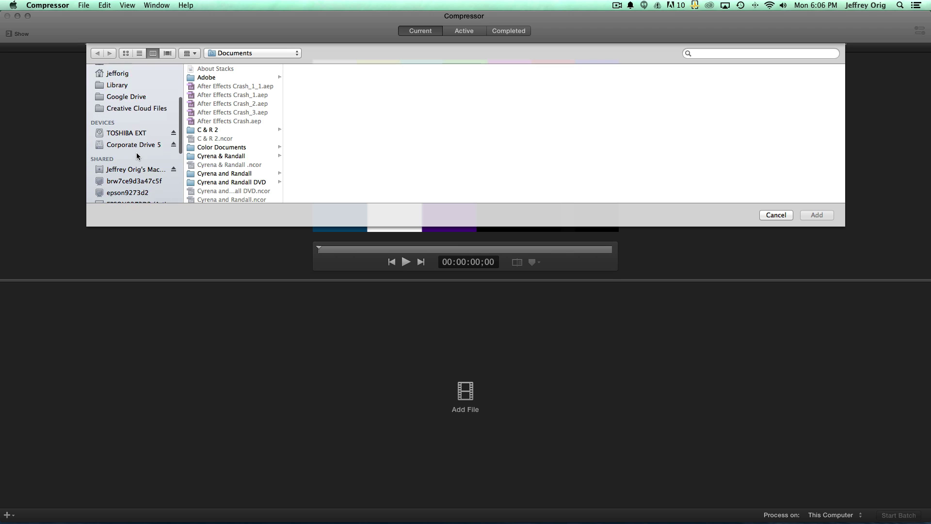
{"action": "scroll", "coordinate": [138, 150], "scroll_direction": "down", "scroll_amount": 4}
{"action": "left_click", "coordinate": [142, 103]}
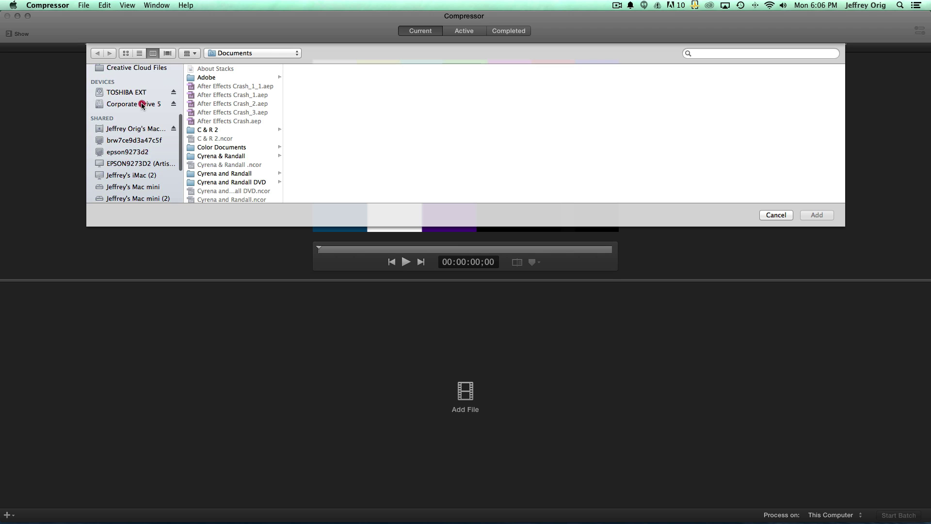
{"action": "left_click", "coordinate": [243, 95]}
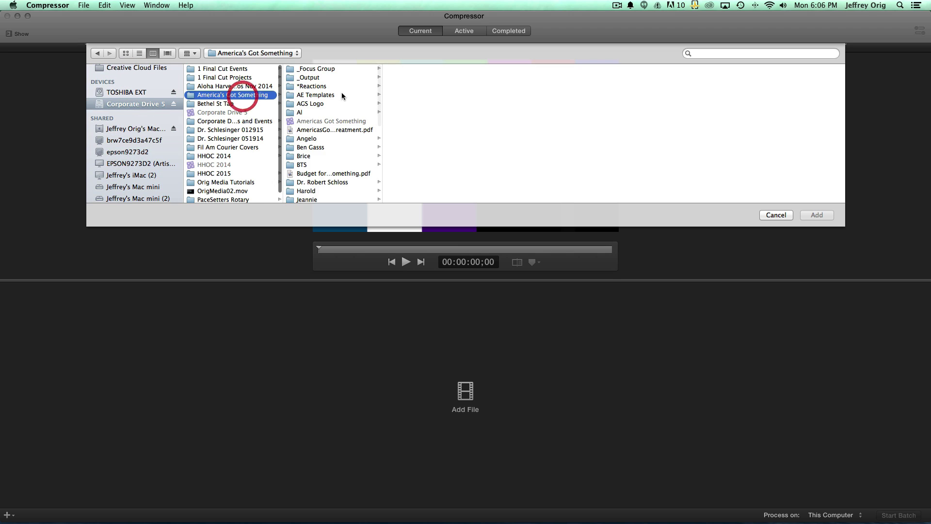
Add MVI_1872.MOV from Ben Gasss > Video > 01 > DCIM > 100EOS5D to the batch.
{"action": "scroll", "coordinate": [337, 142], "scroll_direction": "down", "scroll_amount": 1}
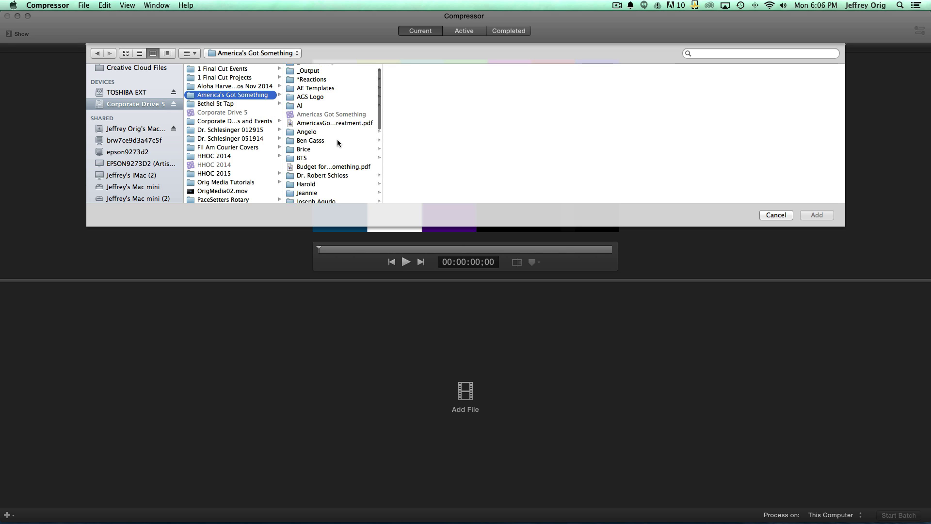
{"action": "left_click", "coordinate": [337, 141]}
{"action": "left_click", "coordinate": [409, 77]}
{"action": "left_click", "coordinate": [512, 69]}
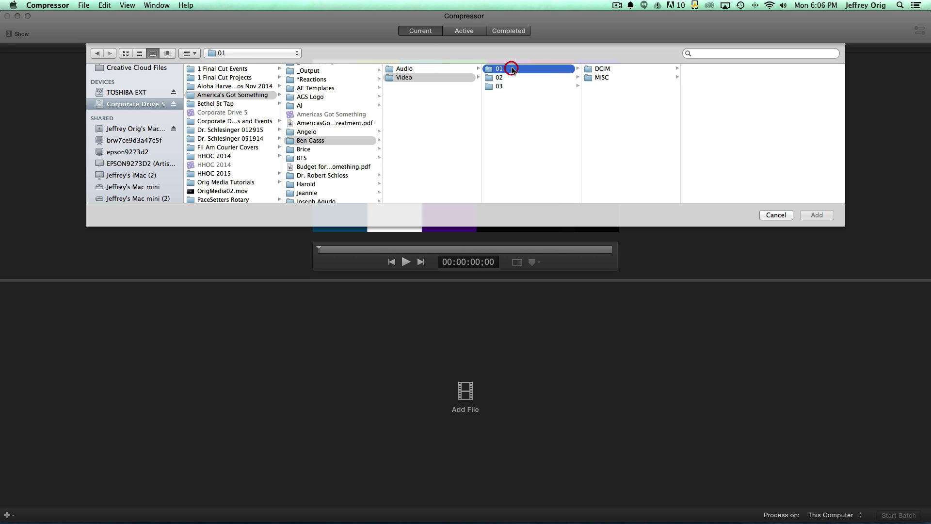
{"action": "left_click", "coordinate": [592, 69]}
{"action": "left_click", "coordinate": [709, 69]}
{"action": "left_click", "coordinate": [773, 69]}
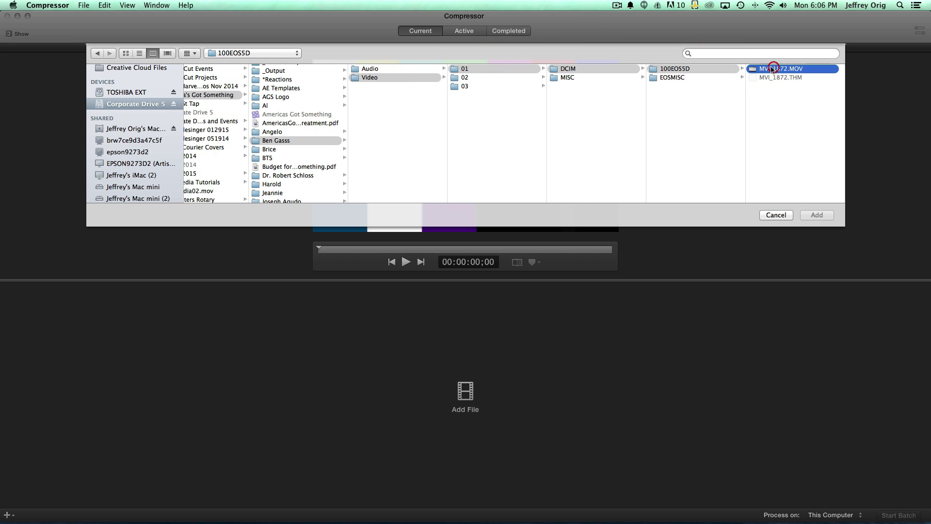
{"action": "left_click", "coordinate": [817, 215]}
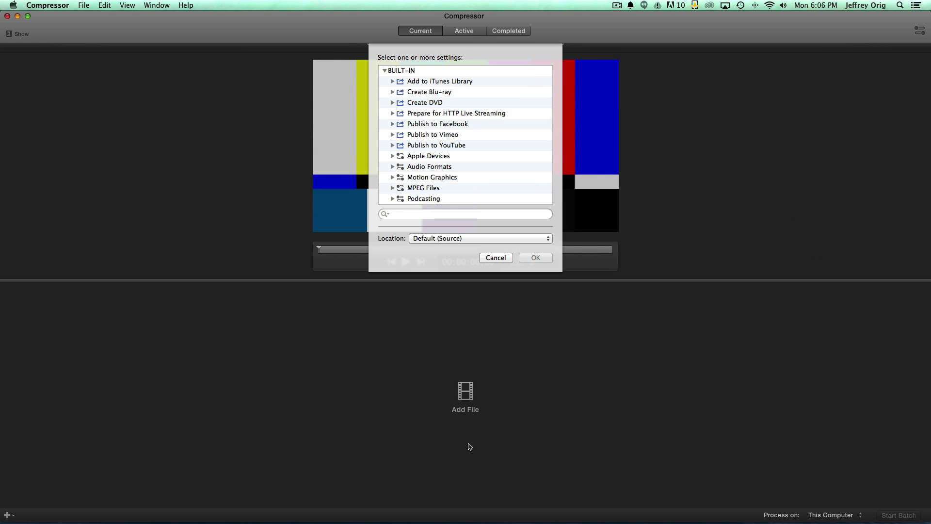
Apply the HD 1080p preset with Desktop as the output location to MVI_1872.MOV.
{"action": "scroll", "coordinate": [459, 174], "scroll_direction": "down", "scroll_amount": 5}
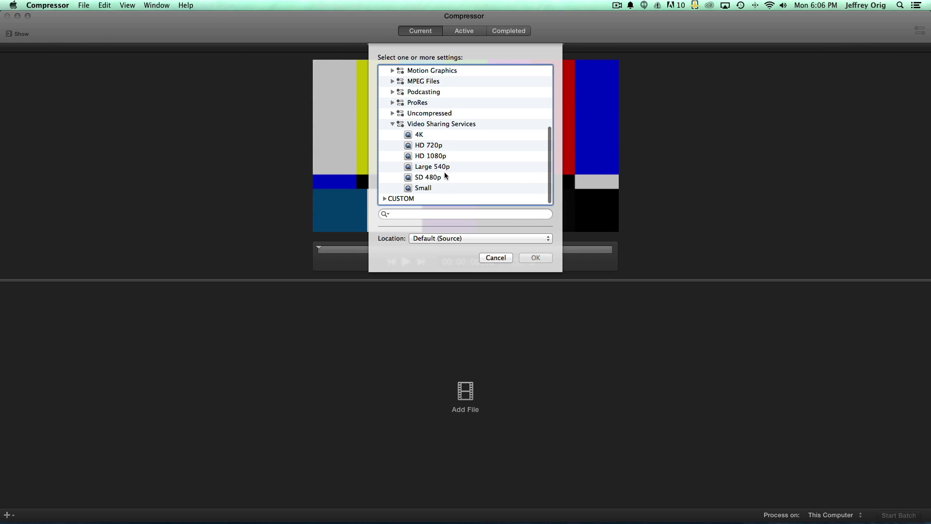
{"action": "left_click", "coordinate": [442, 156]}
{"action": "left_click", "coordinate": [522, 236]}
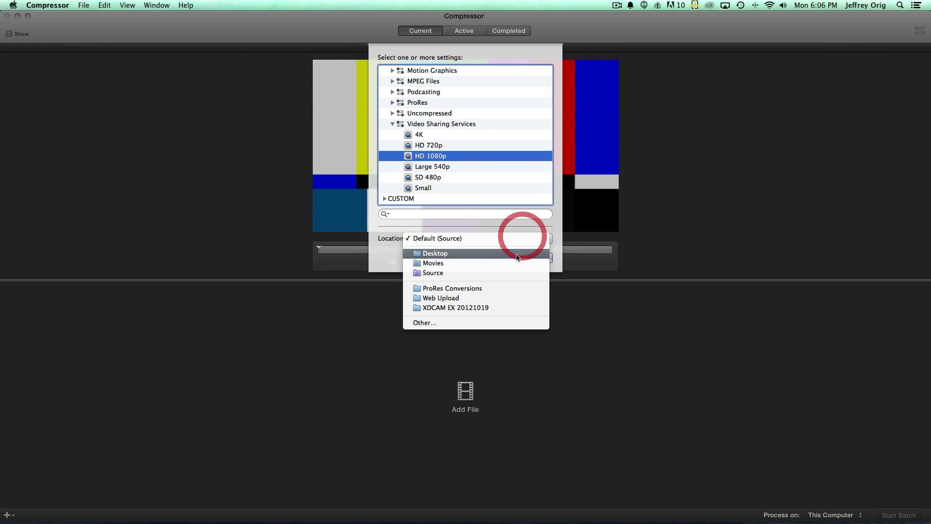
{"action": "left_click", "coordinate": [481, 253]}
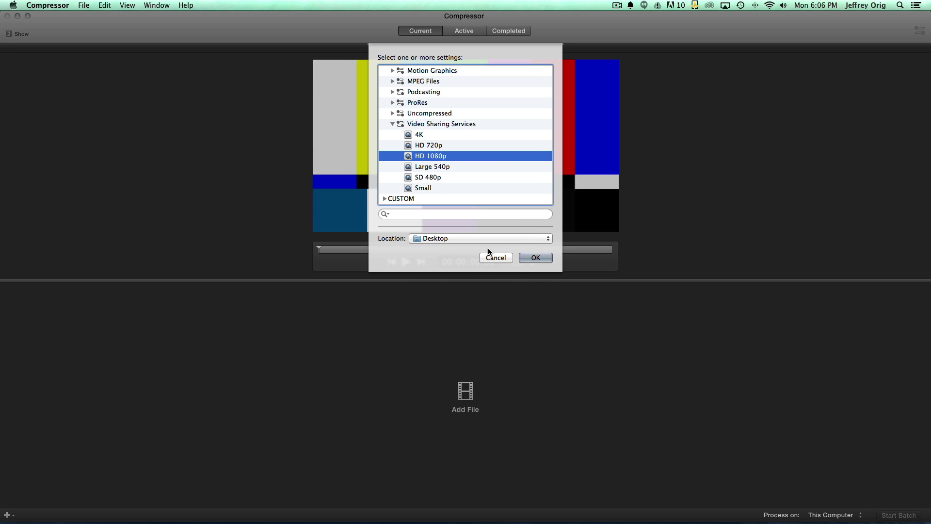
{"action": "left_click", "coordinate": [530, 258]}
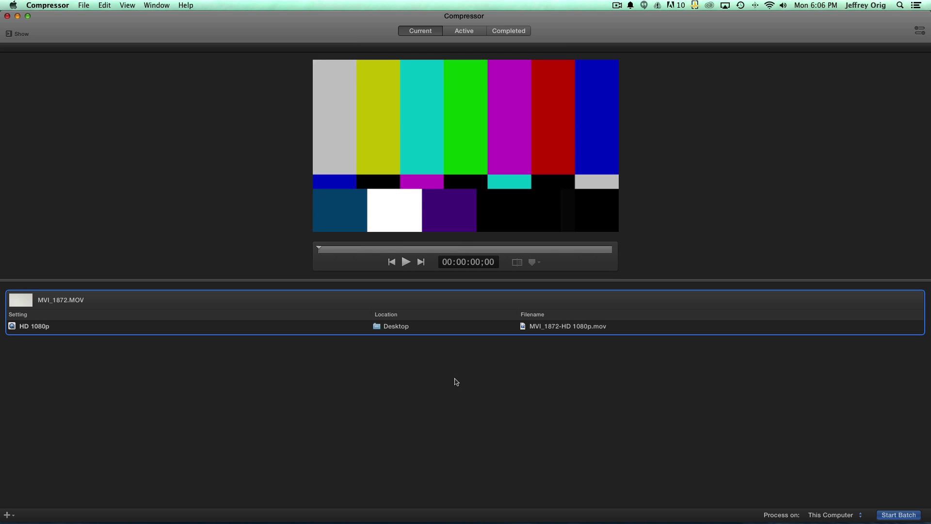
{"action": "right_click", "coordinate": [285, 383]}
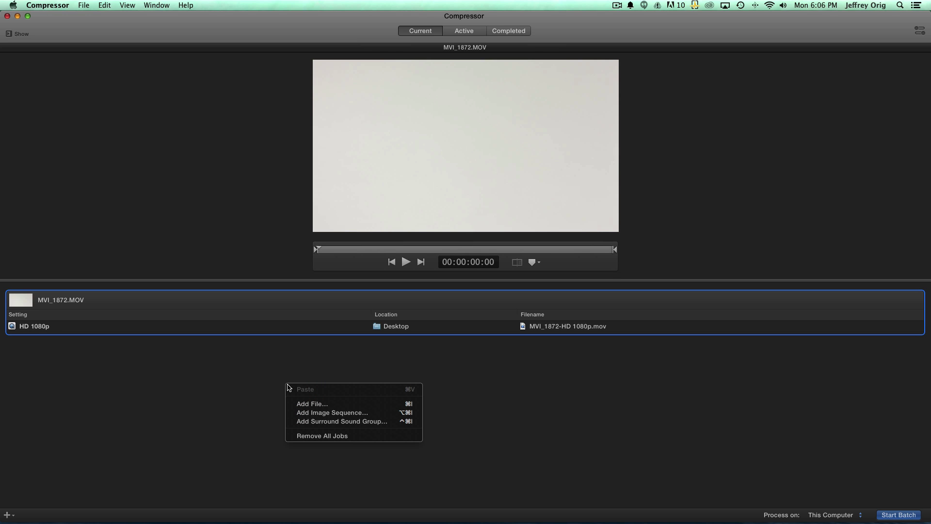
Add JQO_5867.MOV and JQO_5868.MOV from 02 > DCIM > 100EOS5D to the batch.
{"action": "left_click", "coordinate": [299, 404]}
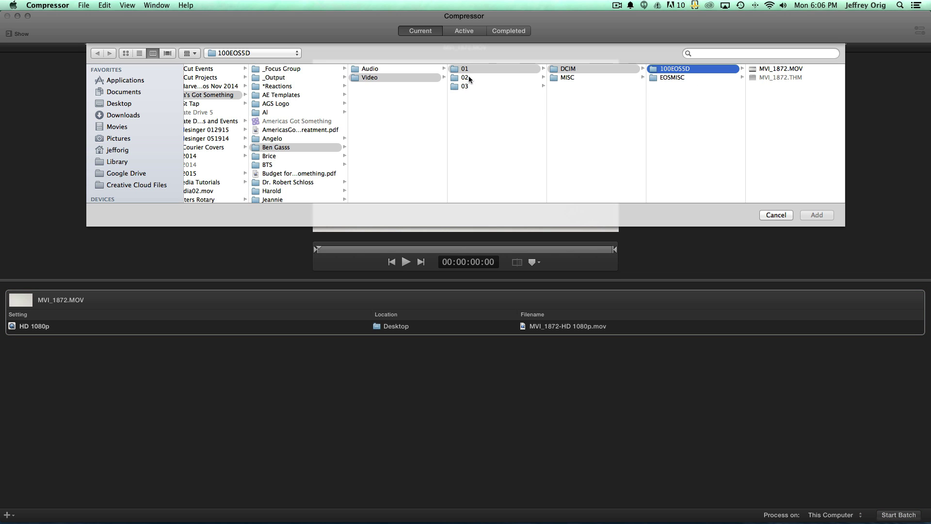
{"action": "left_click", "coordinate": [469, 77]}
{"action": "left_click", "coordinate": [587, 68]}
{"action": "left_click", "coordinate": [676, 68]}
{"action": "left_click", "coordinate": [790, 68]}
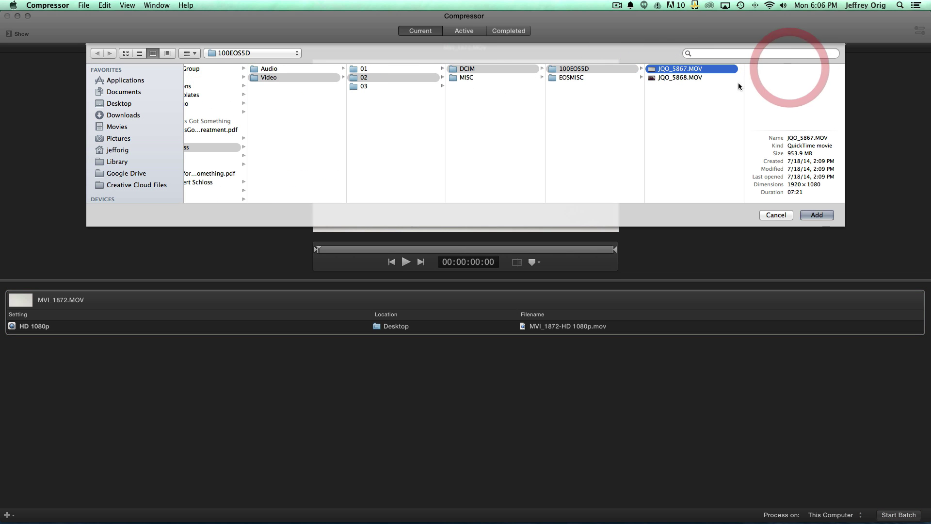
{"action": "left_click_drag", "start_coordinate": [708, 107], "coordinate": [706, 67]}
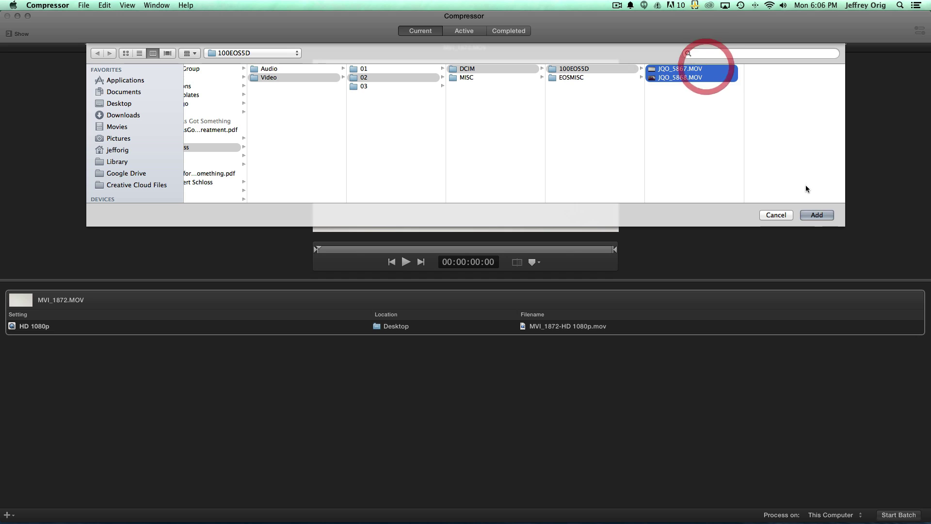
{"action": "left_click", "coordinate": [817, 214]}
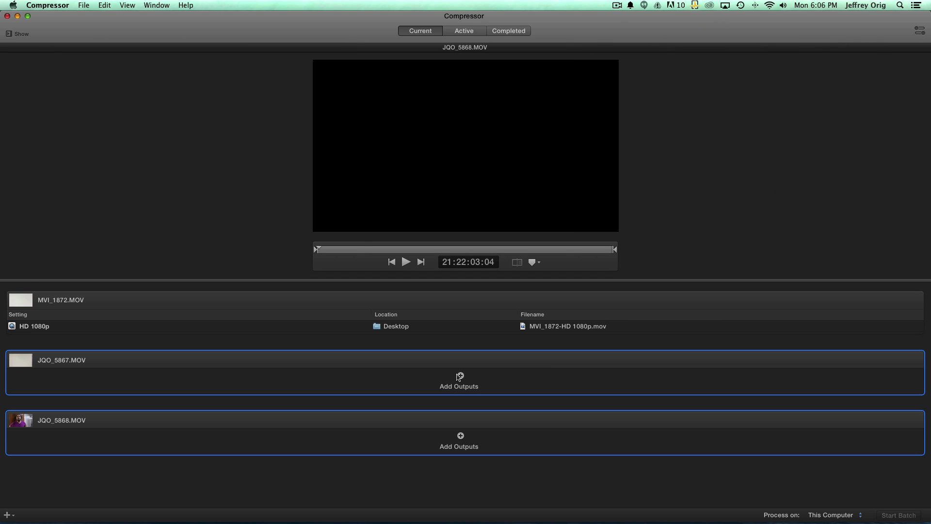
Give JQO_5867.MOV an HD 1080p output saved to the Desktop.
{"action": "left_click", "coordinate": [460, 376]}
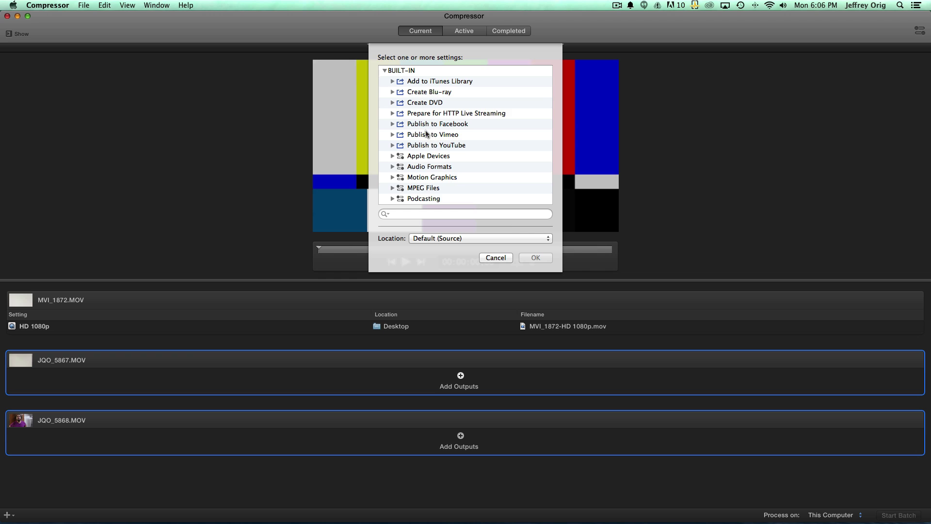
{"action": "scroll", "coordinate": [426, 135], "scroll_direction": "down", "scroll_amount": 5}
{"action": "left_click", "coordinate": [442, 155]}
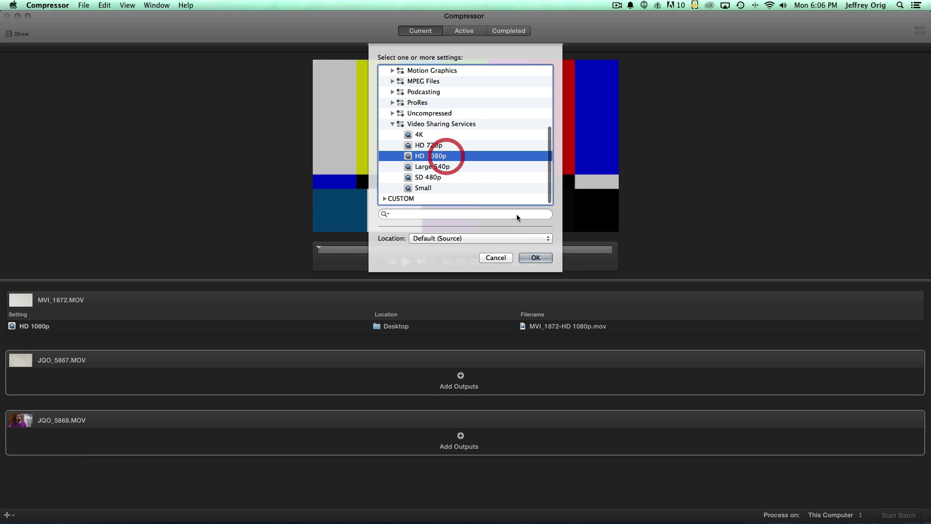
{"action": "left_click", "coordinate": [526, 238]}
{"action": "left_click", "coordinate": [500, 251]}
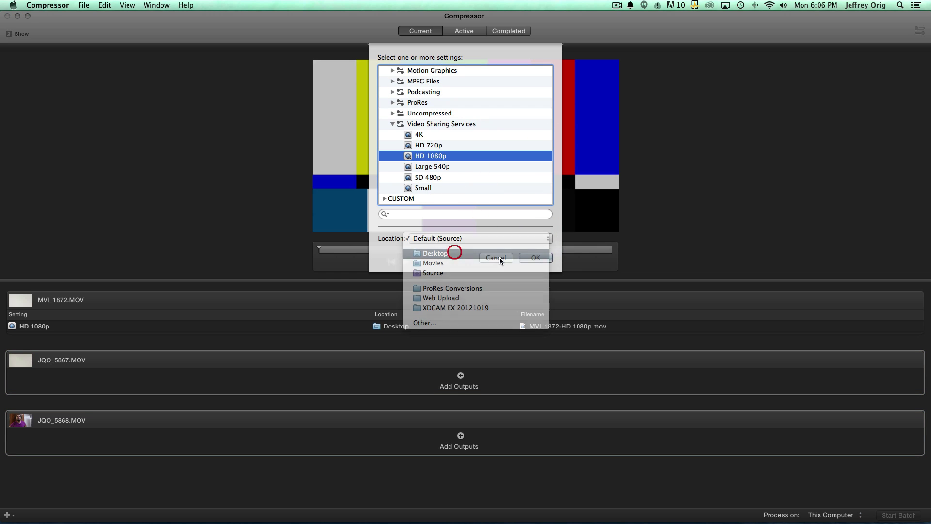
{"action": "left_click", "coordinate": [541, 259]}
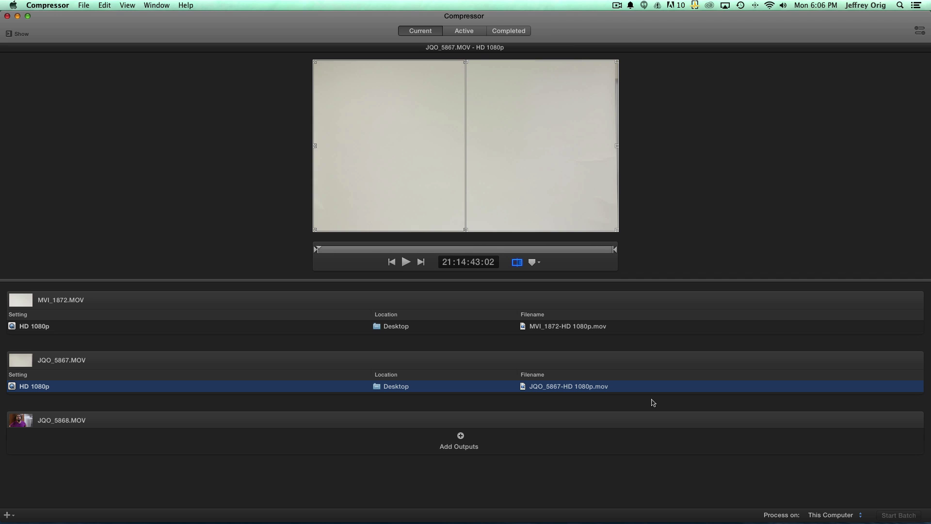
Give JQO_5868.MOV an HD 1080p output saved to the Desktop.
{"action": "left_click", "coordinate": [460, 438]}
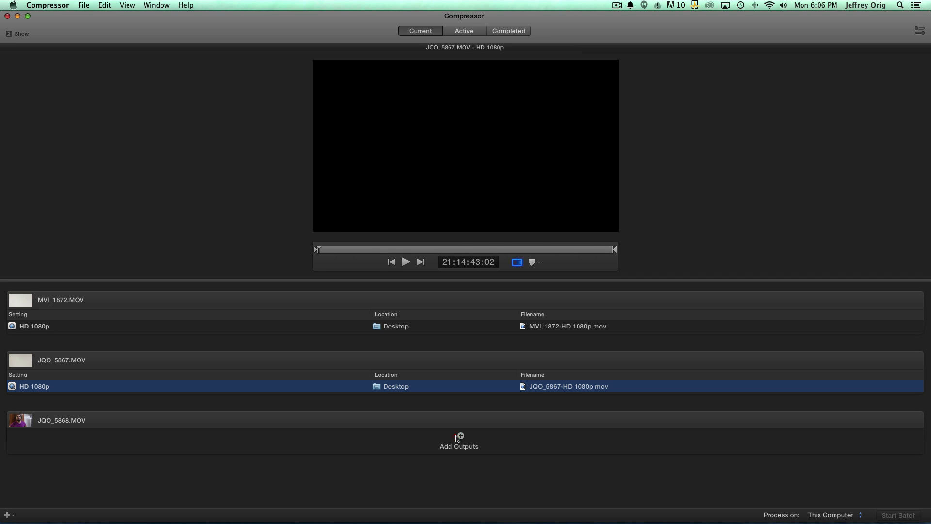
{"action": "left_click", "coordinate": [461, 436]}
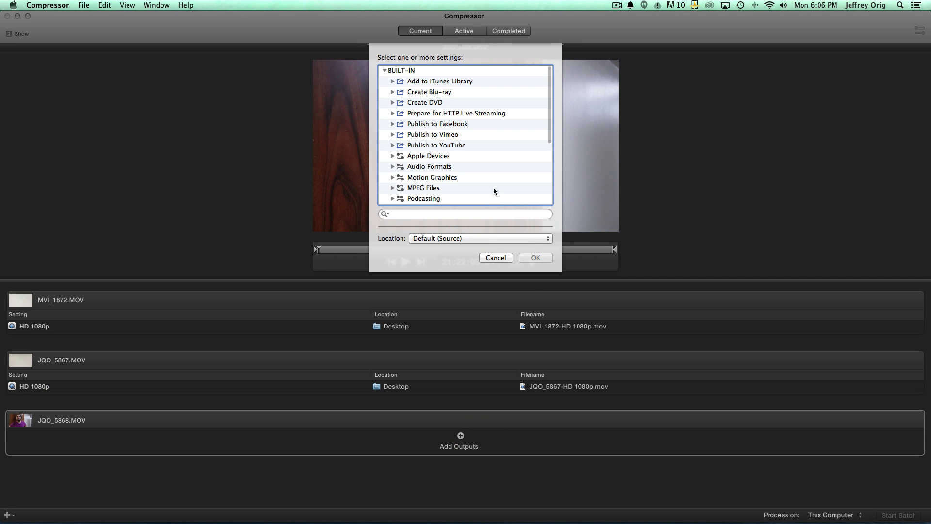
{"action": "scroll", "coordinate": [400, 165], "scroll_direction": "down", "scroll_amount": 3}
{"action": "left_click", "coordinate": [393, 188]}
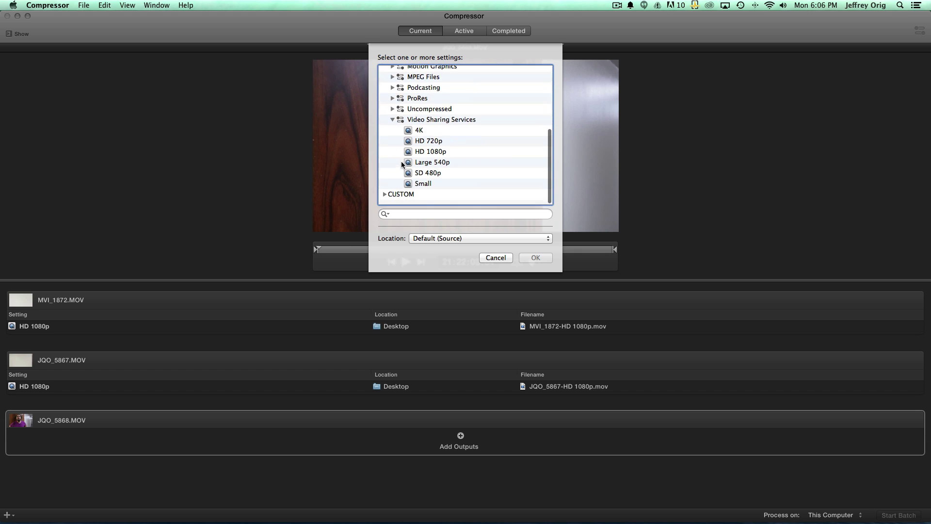
{"action": "left_click", "coordinate": [453, 156]}
{"action": "left_click", "coordinate": [485, 238]}
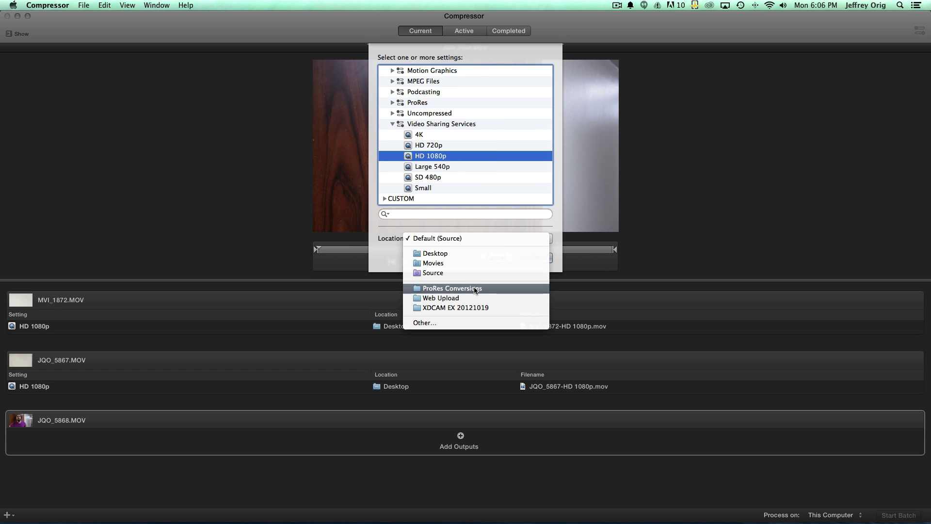
{"action": "left_click", "coordinate": [471, 252]}
{"action": "left_click", "coordinate": [535, 258]}
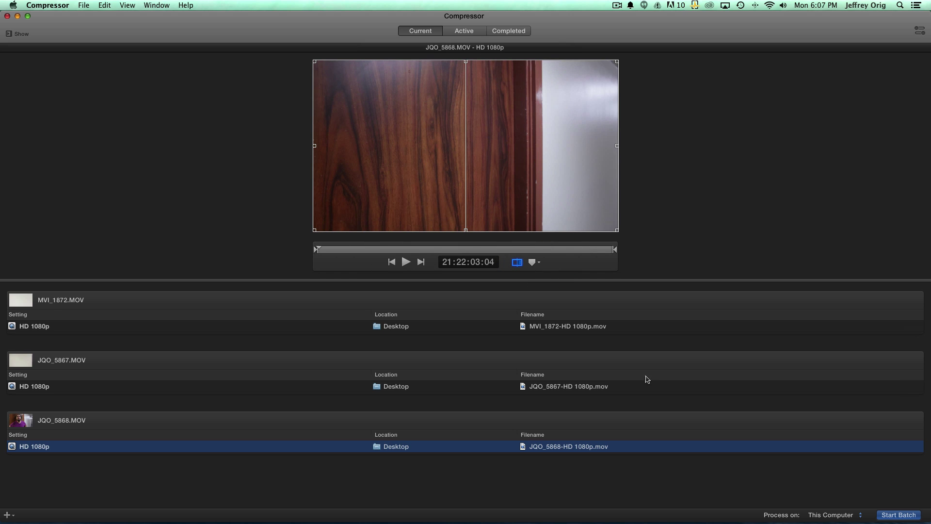
Set Process on to the All group and start the three-clip batch.
{"action": "left_click", "coordinate": [637, 473]}
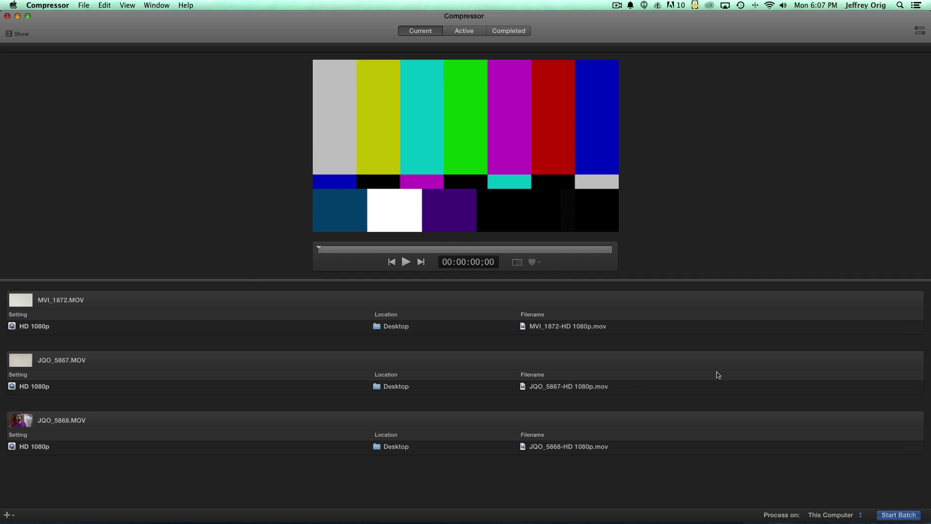
{"action": "left_click", "coordinate": [818, 515]}
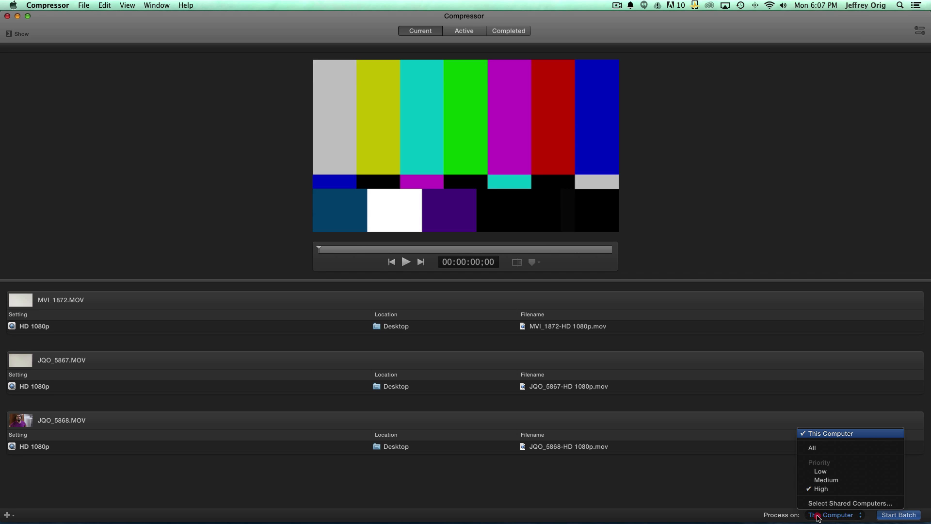
{"action": "left_click", "coordinate": [818, 448]}
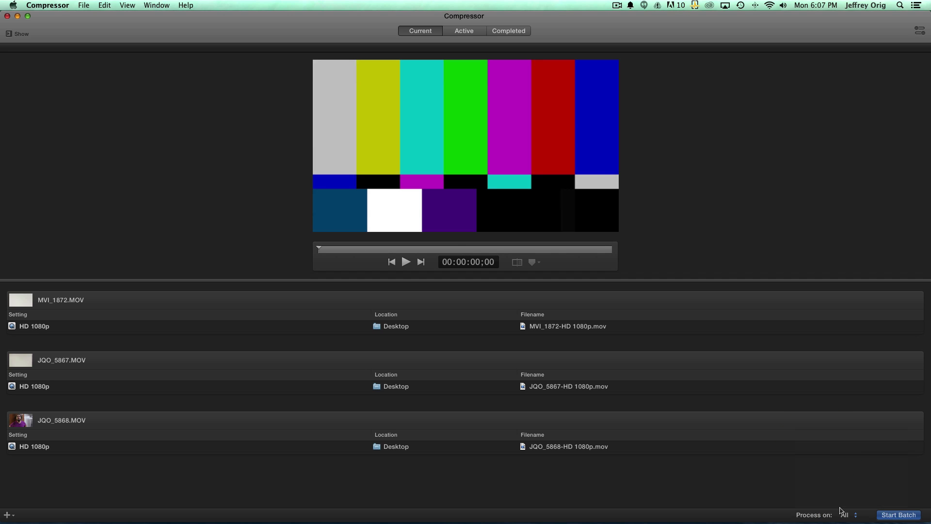
{"action": "left_click", "coordinate": [903, 518]}
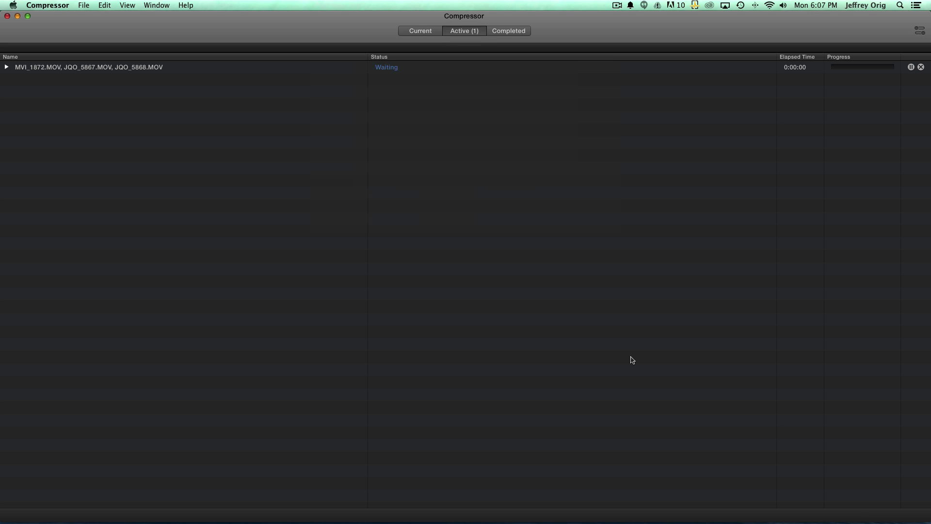
Expand each clip's HD 1080p job and MVI_1872's segments; dismiss the Google Drive notice.
{"action": "left_click", "coordinate": [6, 67]}
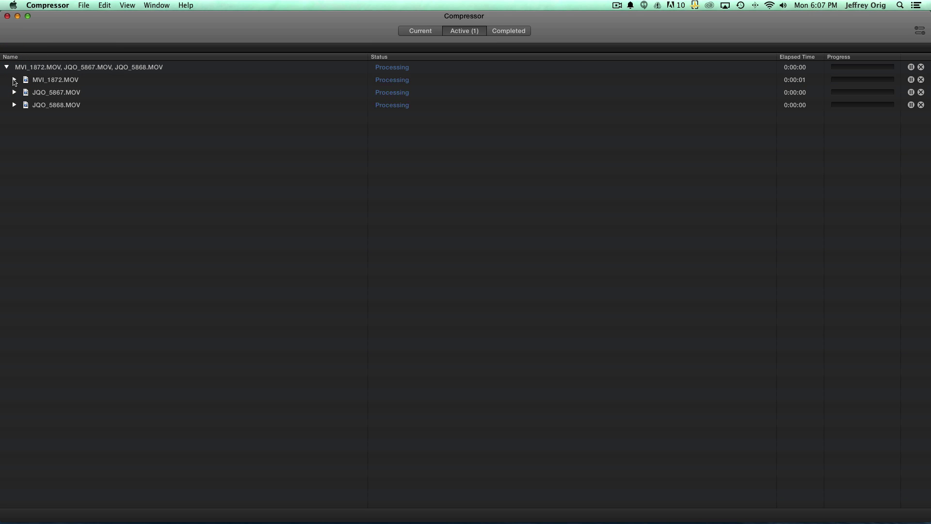
{"action": "left_click", "coordinate": [14, 80]}
{"action": "left_click", "coordinate": [23, 93]}
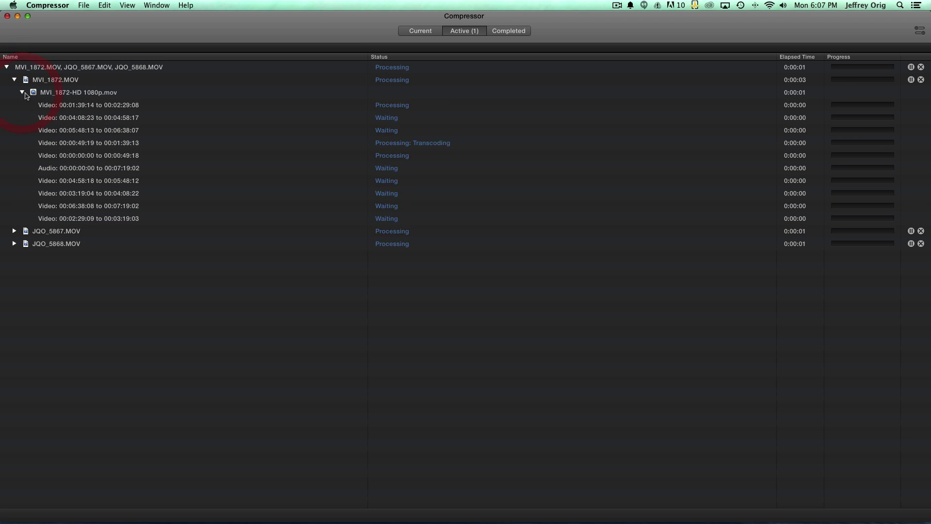
{"action": "left_click", "coordinate": [15, 231]}
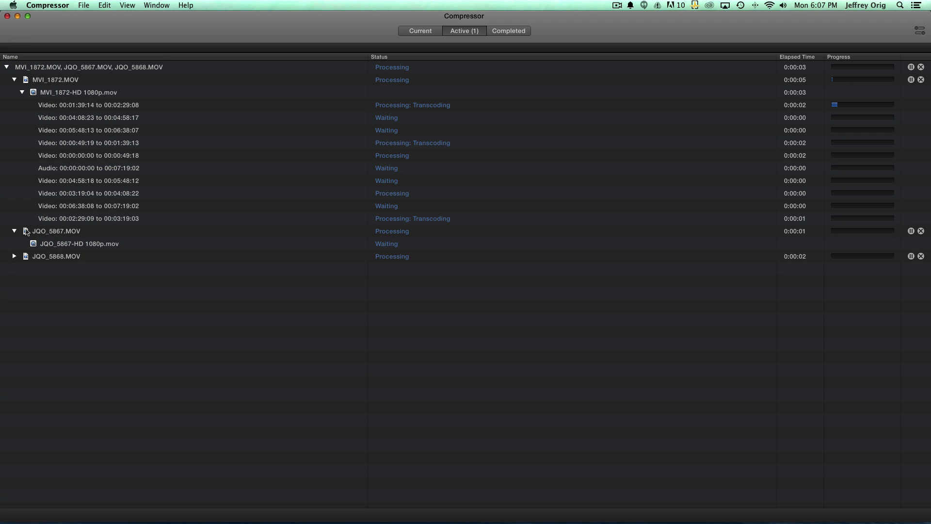
{"action": "left_click", "coordinate": [19, 256]}
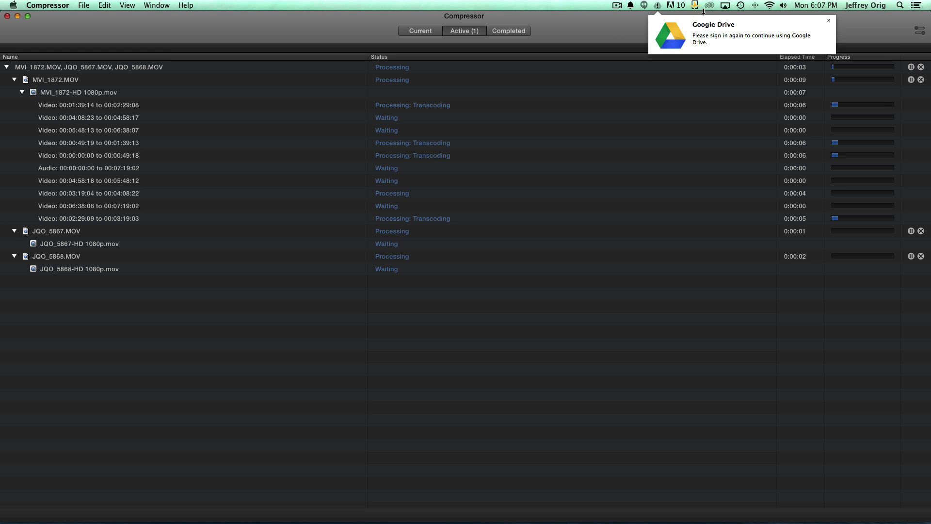
{"action": "left_click", "coordinate": [825, 21]}
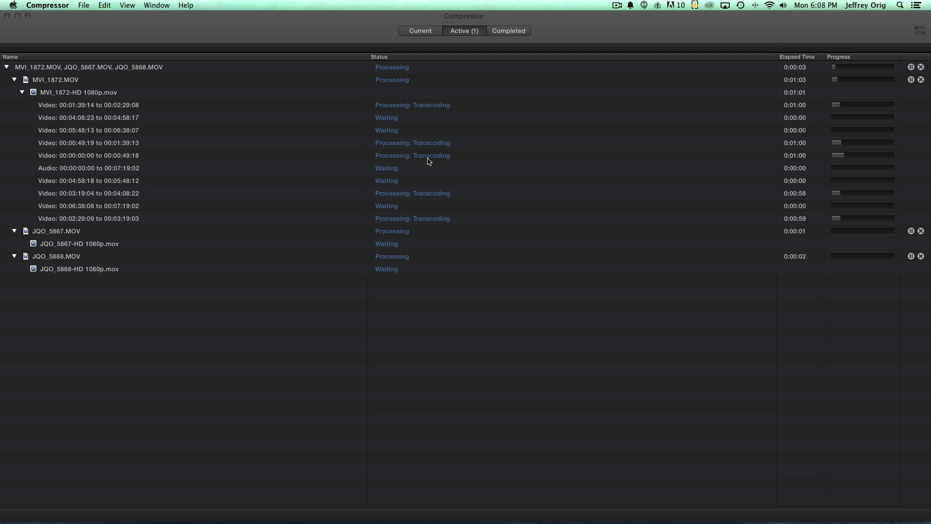
{"action": "left_click", "coordinate": [411, 29]}
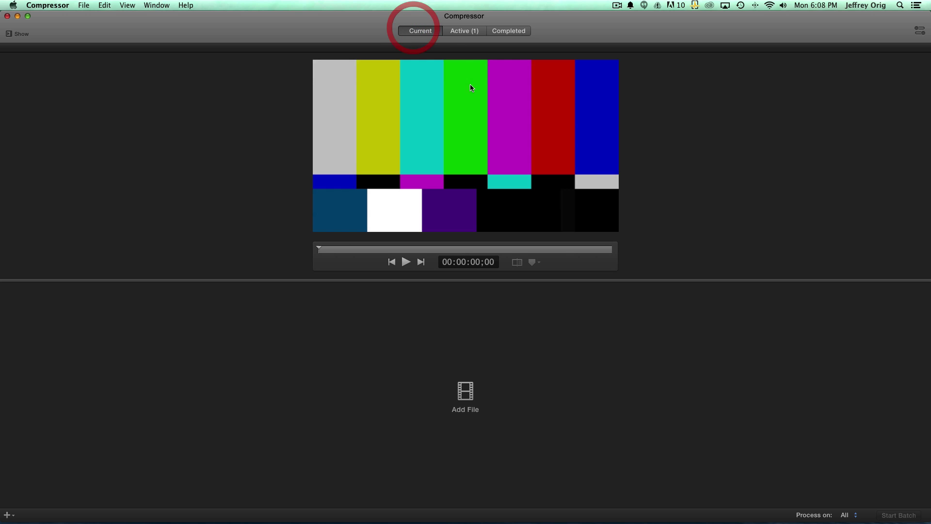
{"action": "left_click", "coordinate": [467, 33]}
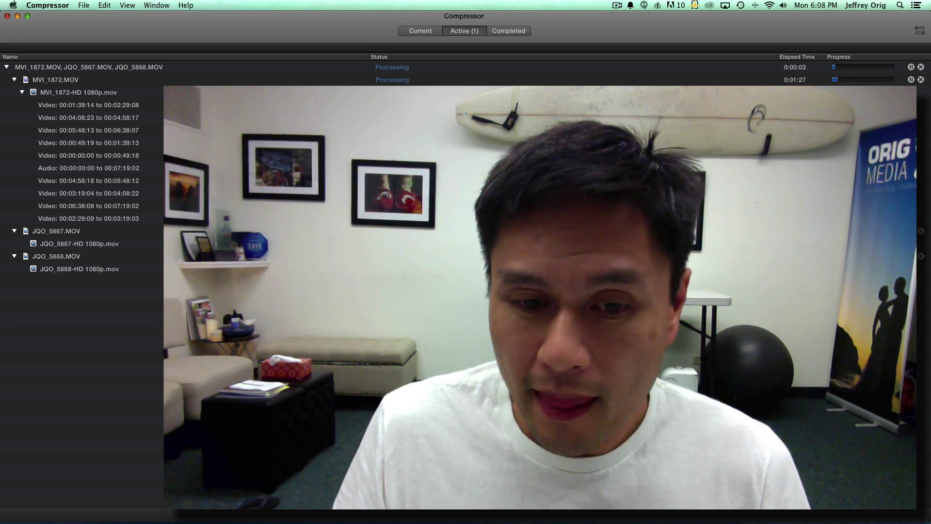
Switch to Final Cut Pro with Command-Tab while Compressor keeps processing.
{"action": "mouse_move", "coordinate": [358, 515]}
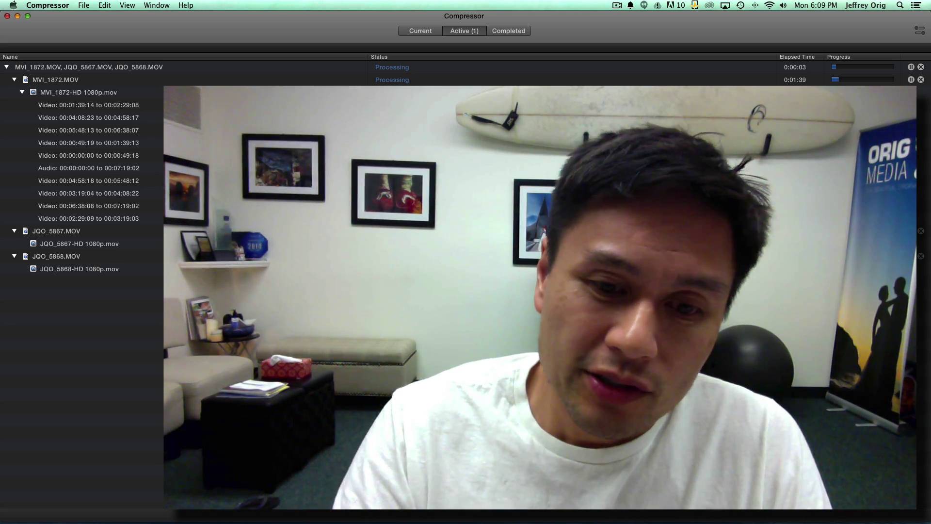
{"action": "key", "text": "super+Tab"}
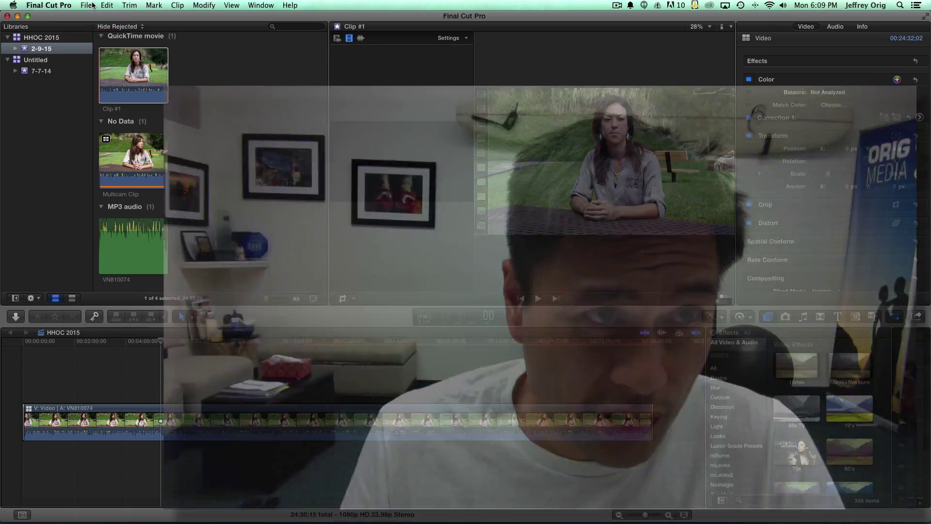
Move the playhead to about the five-minute mark and send the HHOC 2015 project to Compressor.
{"action": "left_click", "coordinate": [87, 5]}
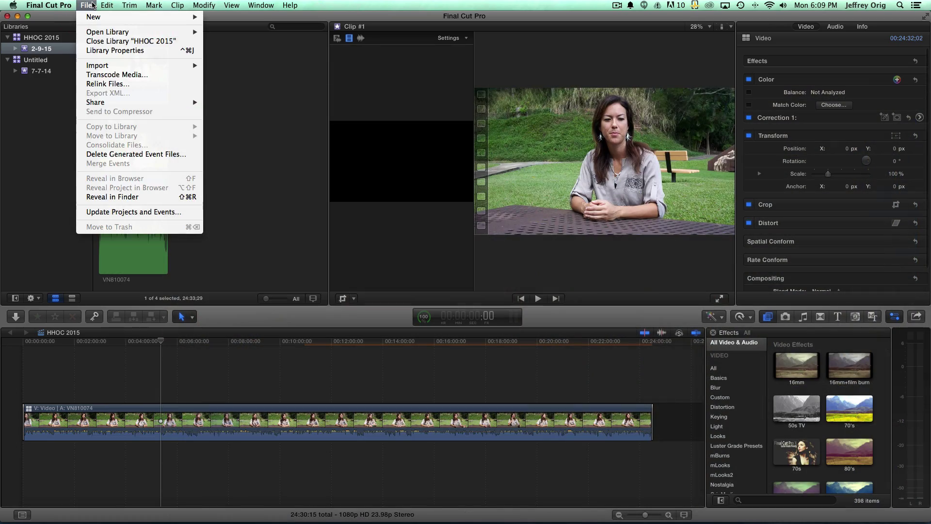
{"action": "left_click", "coordinate": [92, 6]}
{"action": "left_click_drag", "start_coordinate": [181, 343], "coordinate": [164, 343]}
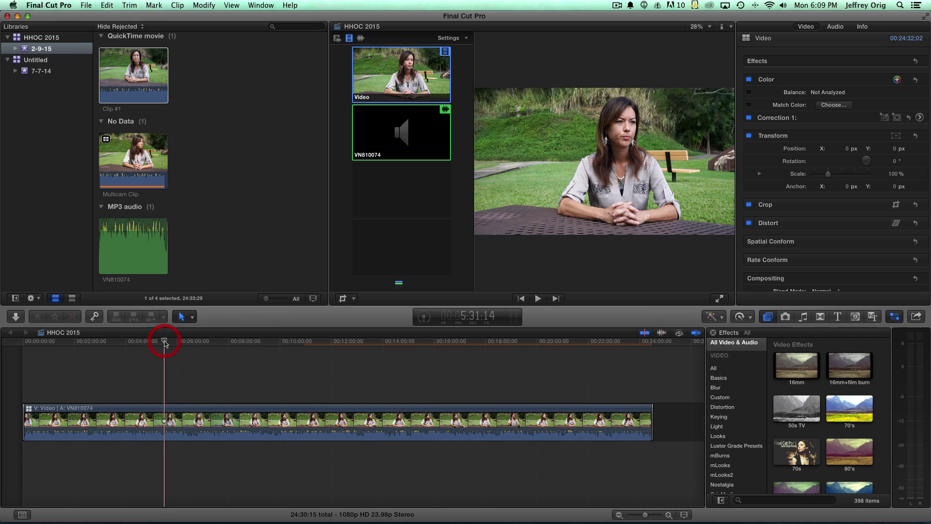
{"action": "left_click", "coordinate": [86, 5]}
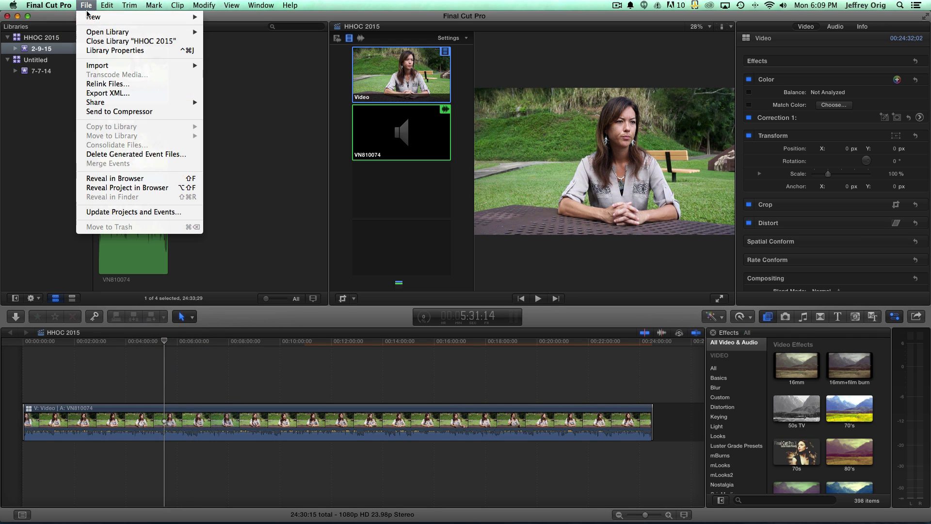
{"action": "mouse_move", "coordinate": [103, 106]}
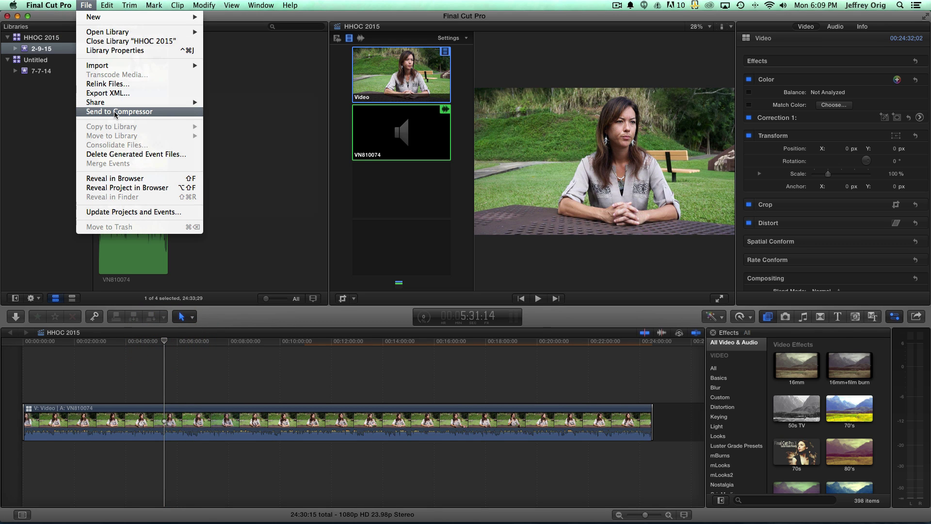
{"action": "left_click", "coordinate": [115, 112]}
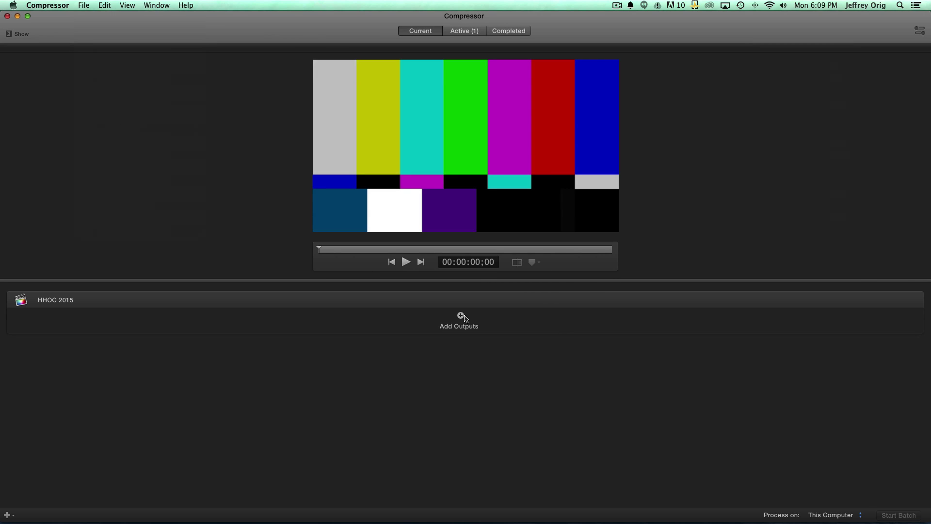
{"action": "left_click", "coordinate": [835, 517]}
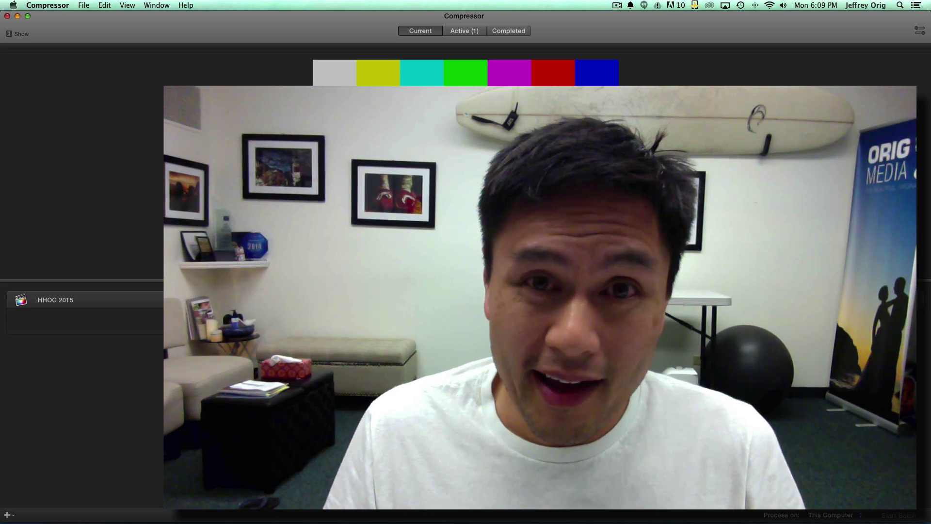
Switch to the Active (1) job list to check MVI_1872.MOV's HD 1080p processing progress.
{"action": "left_click", "coordinate": [462, 32]}
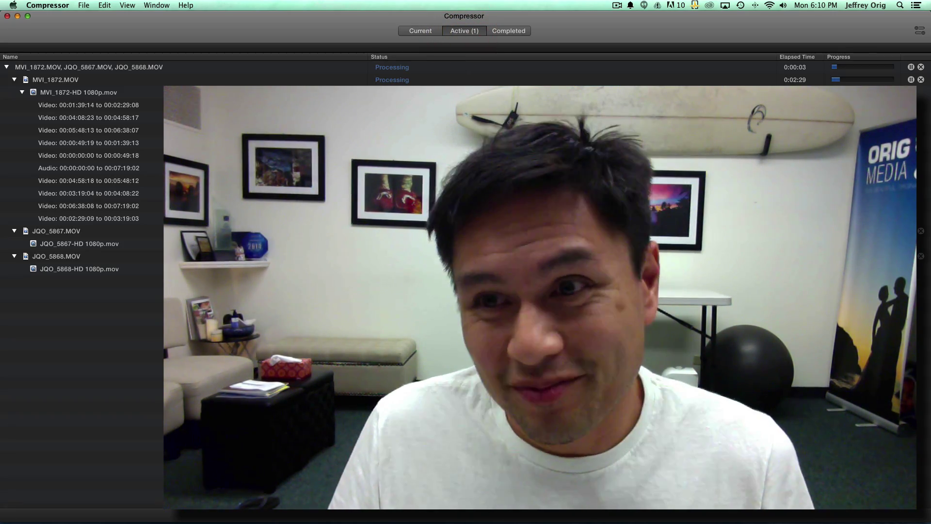